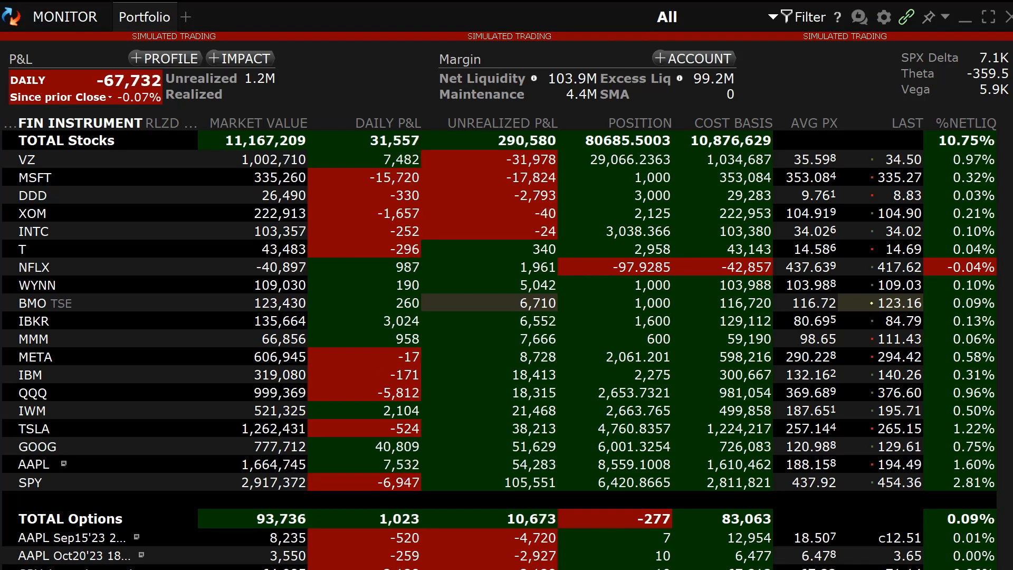
Step: Open the Tax Loss Harvest tool for the VZ position in the portfolio
{"action": "right_click", "coordinate": [29, 161]}
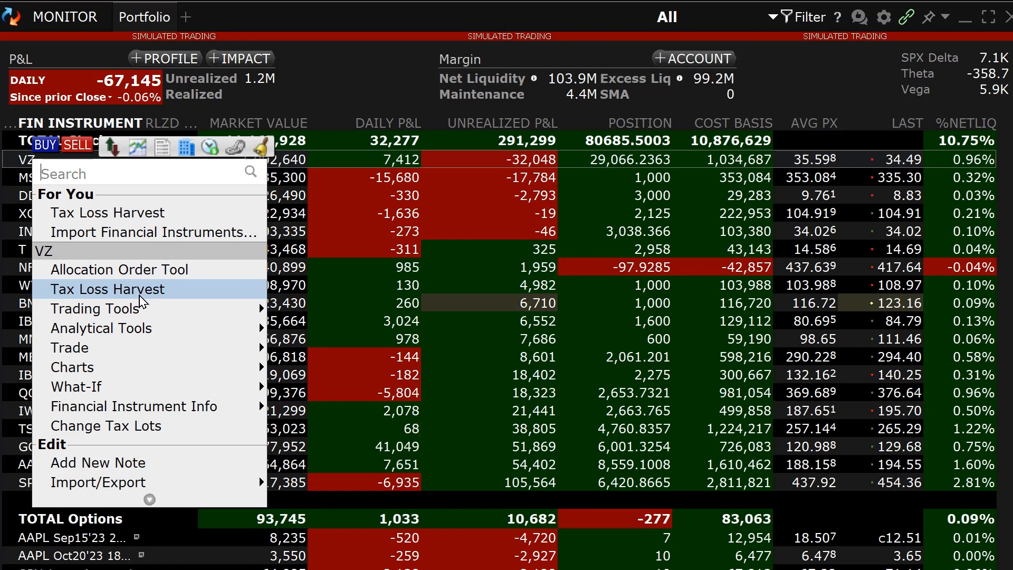
{"action": "left_click", "coordinate": [144, 289]}
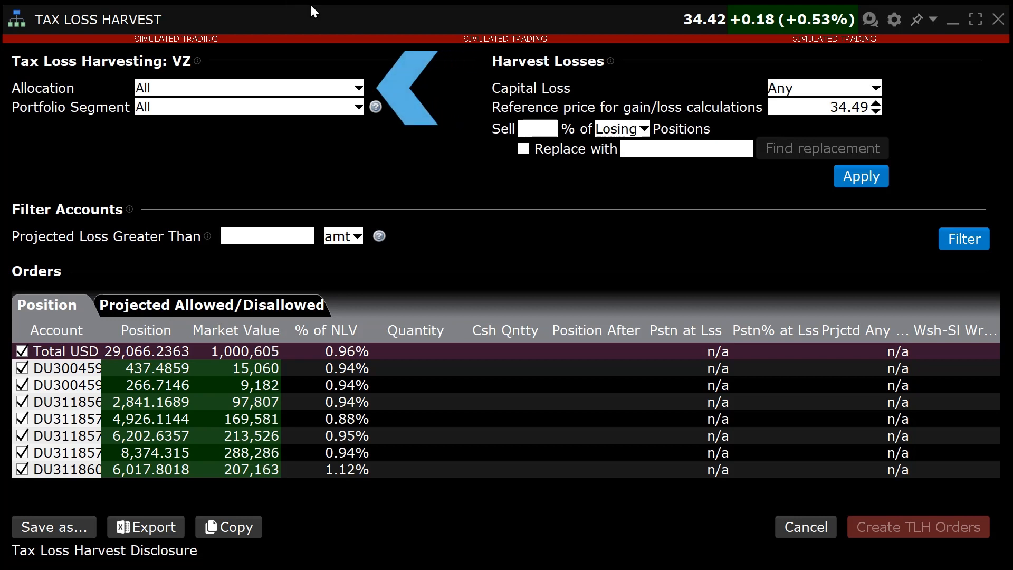
Step: Review the available options for Allocation, Portfolio Segment and the projected loss unit, keeping All, All and amt
{"action": "left_click", "coordinate": [358, 87]}
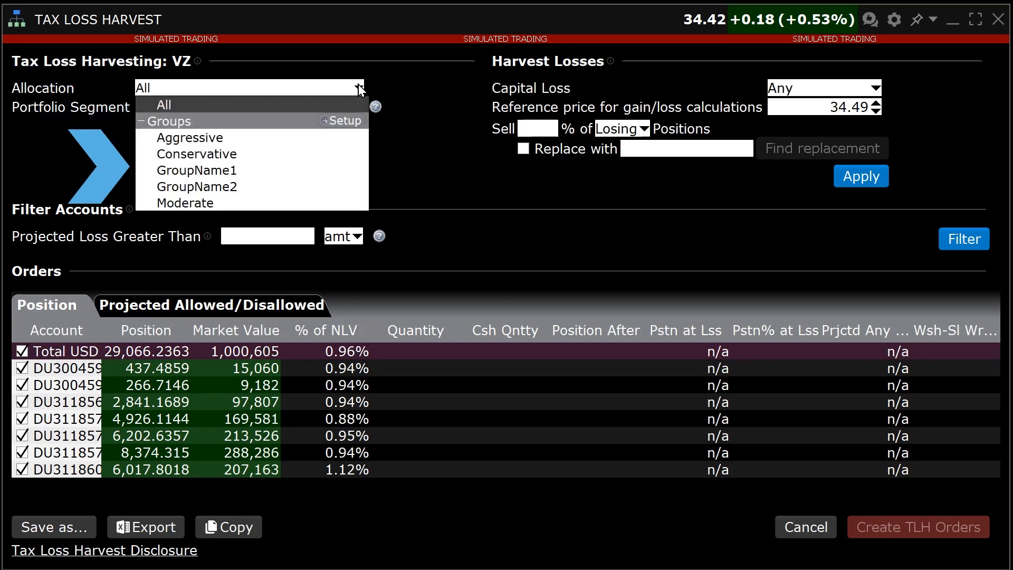
{"action": "left_click", "coordinate": [359, 86]}
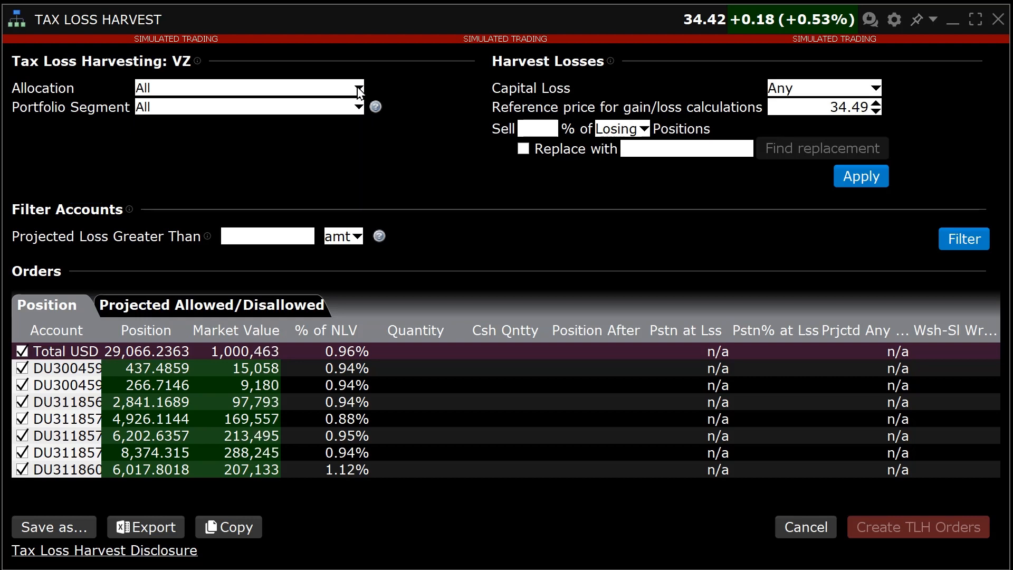
{"action": "left_click", "coordinate": [359, 107]}
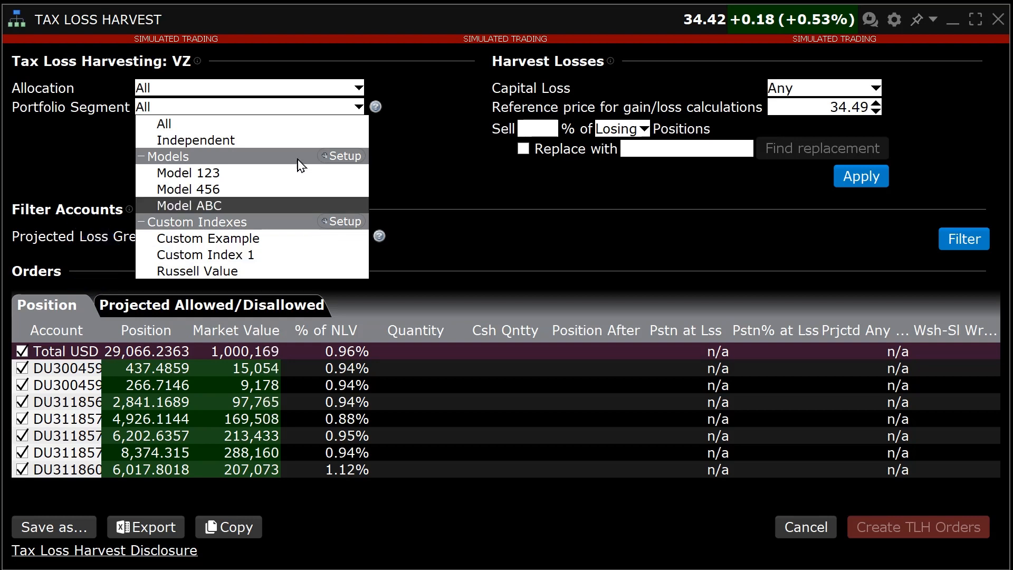
{"action": "left_click", "coordinate": [290, 128]}
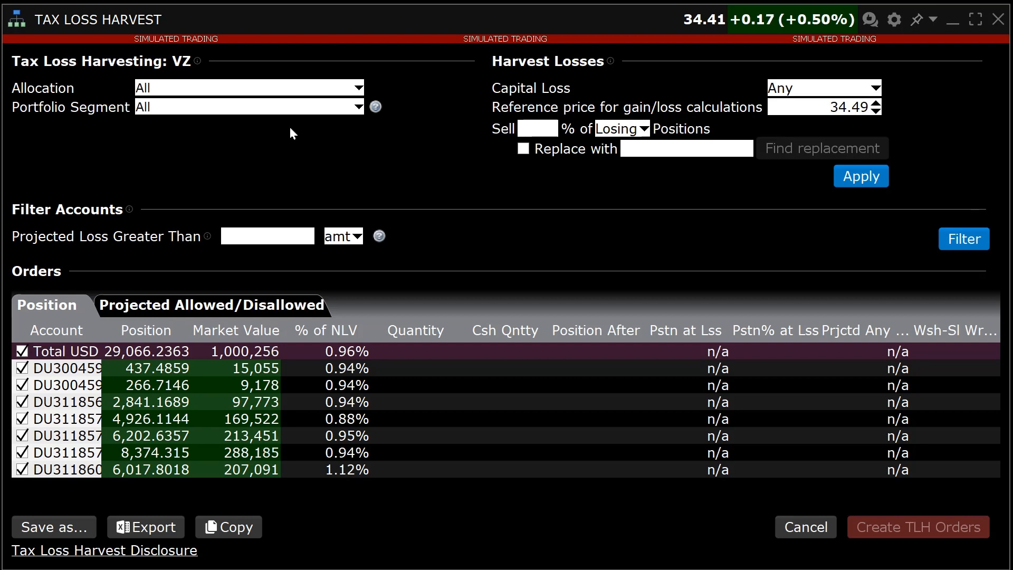
{"action": "left_click", "coordinate": [357, 236]}
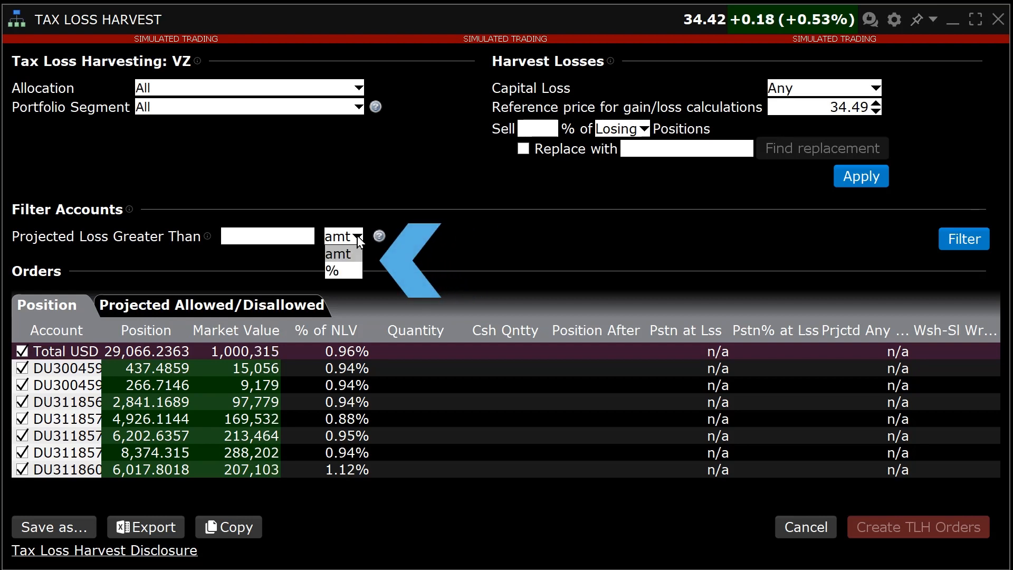
{"action": "left_click", "coordinate": [357, 236]}
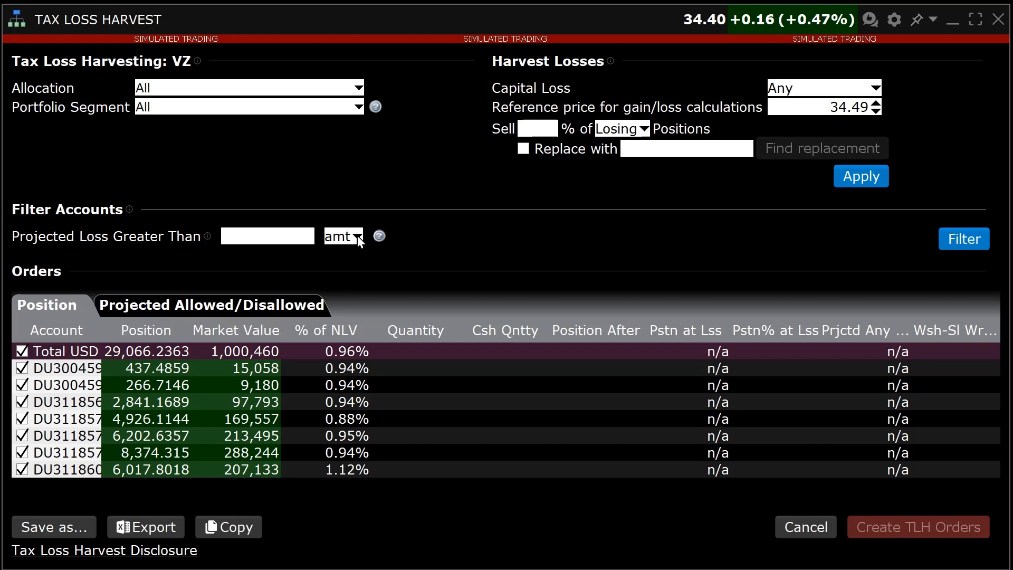
Step: Review the capital loss types and set Capital Loss to Short term
{"action": "left_click", "coordinate": [875, 89]}
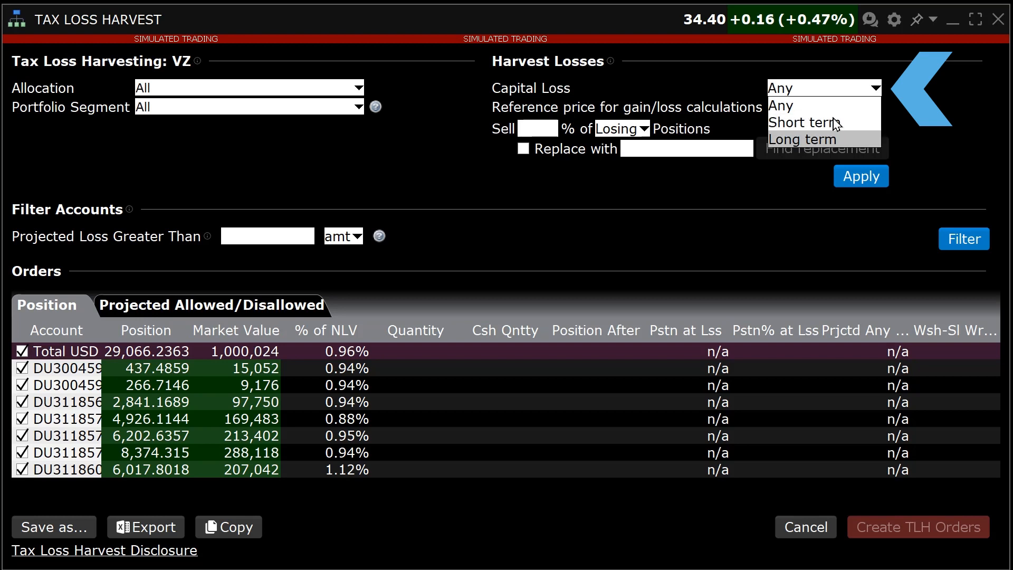
{"action": "left_click", "coordinate": [828, 107]}
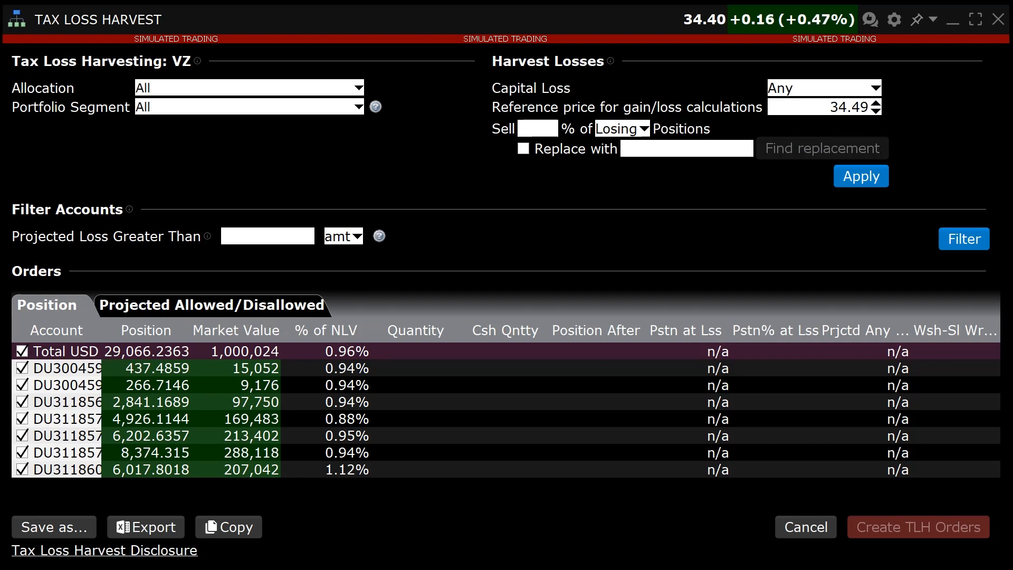
{"action": "left_click", "coordinate": [873, 89]}
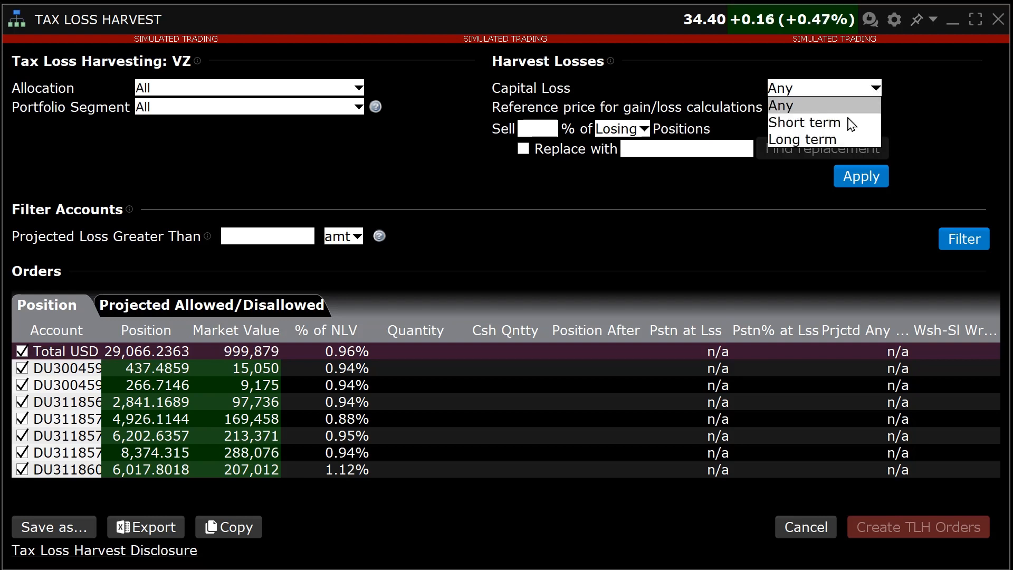
{"action": "left_click", "coordinate": [846, 123]}
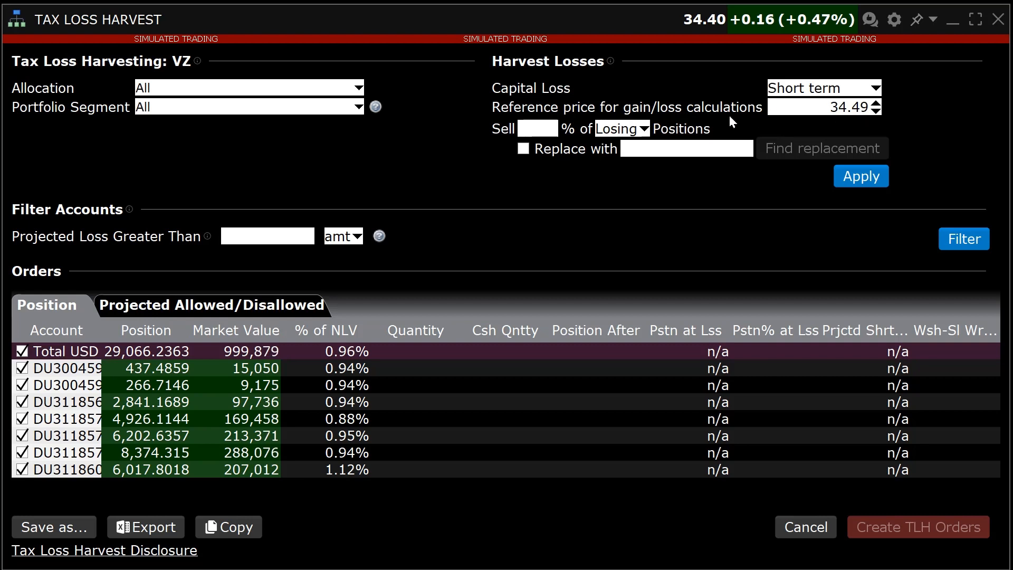
Step: Set the harvest to sell 5% of Losing positions and apply it to the listed accounts
{"action": "left_click", "coordinate": [645, 130]}
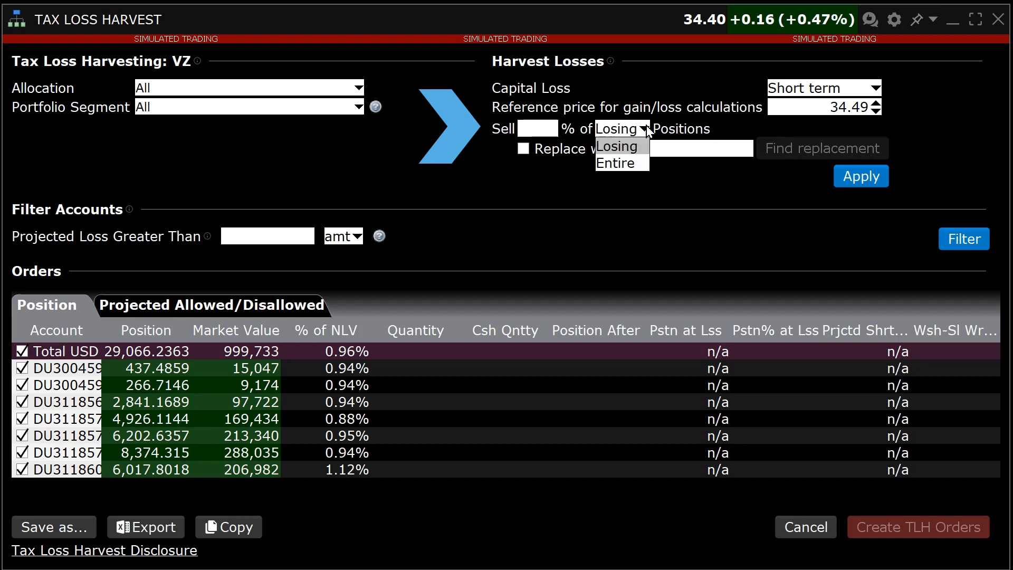
{"action": "left_click", "coordinate": [640, 152]}
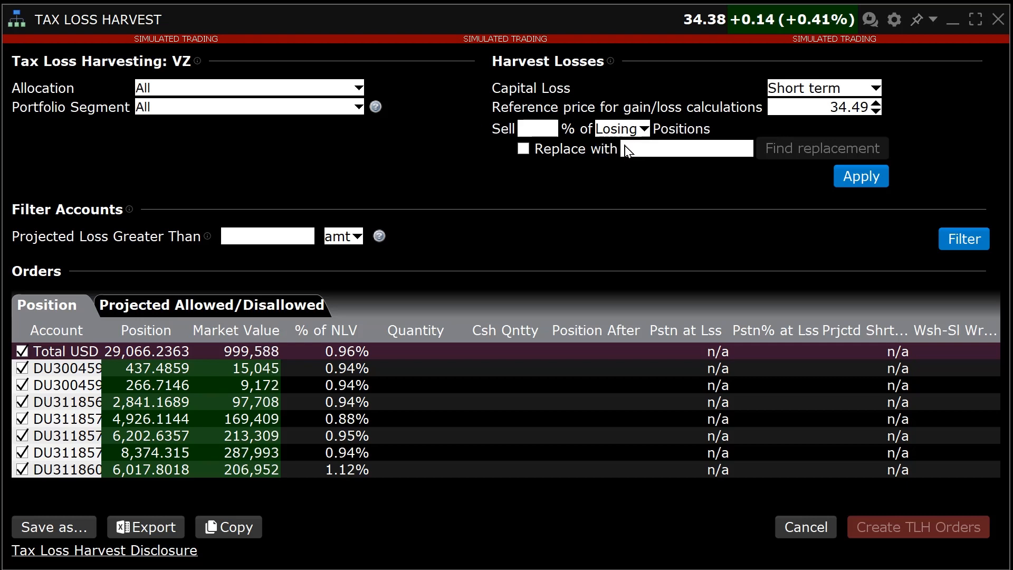
{"action": "left_click", "coordinate": [549, 124]}
{"action": "type", "text": "5"}
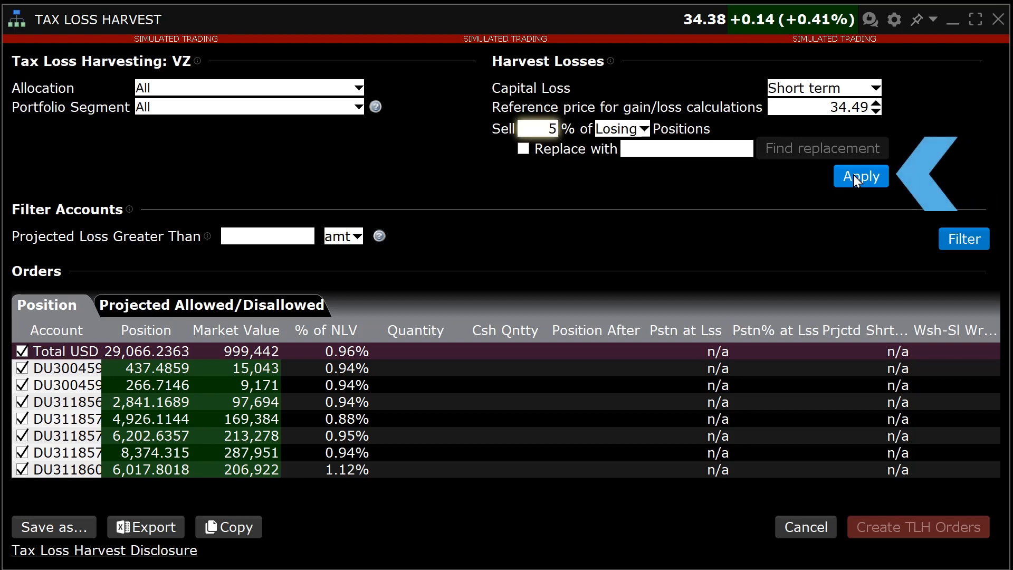
{"action": "left_click", "coordinate": [853, 175]}
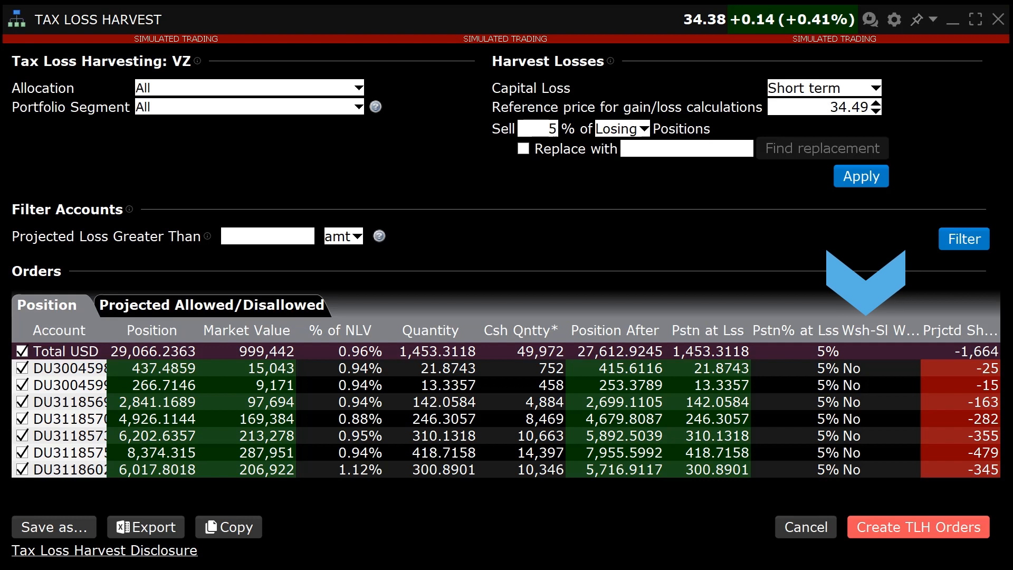
Step: Create the TLH orders for the calculated VZ sale quantities
{"action": "mouse_move", "coordinate": [857, 338]}
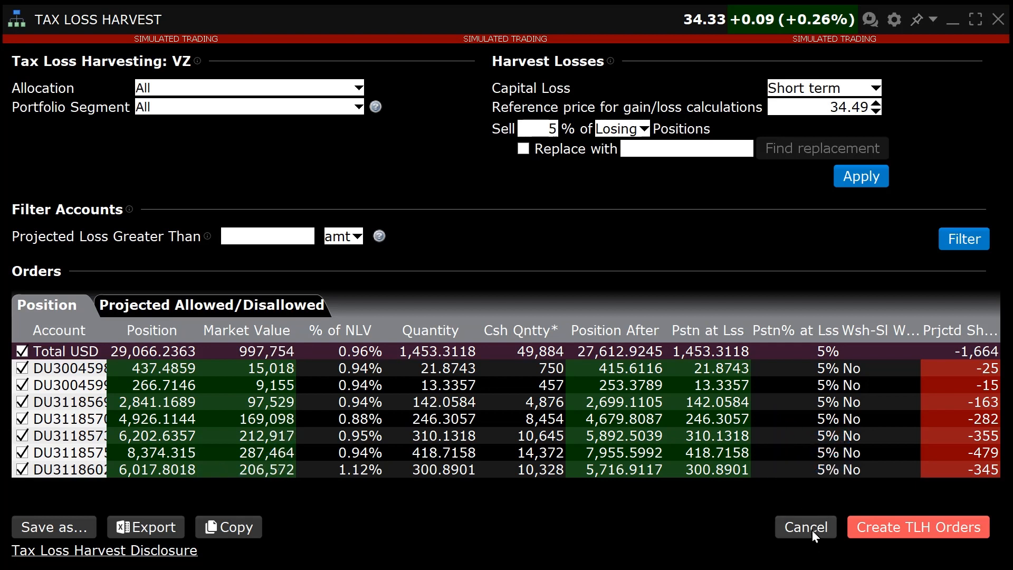
{"action": "left_click", "coordinate": [878, 530]}
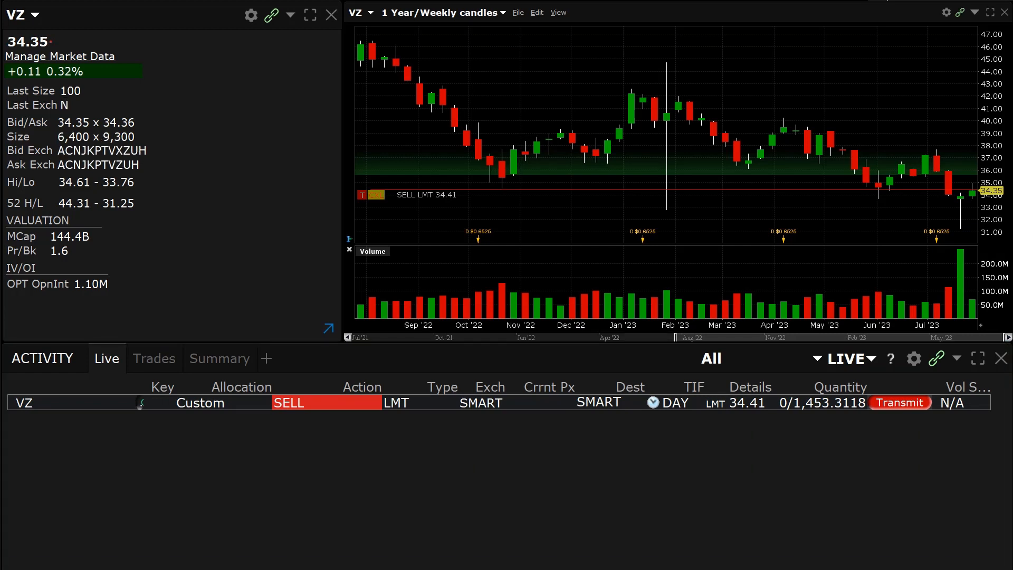
Step: Set the VZ sell order's limit price to 34.47, keeping the LMT order type and DAY time in force, and transmit it
{"action": "left_click", "coordinate": [450, 401]}
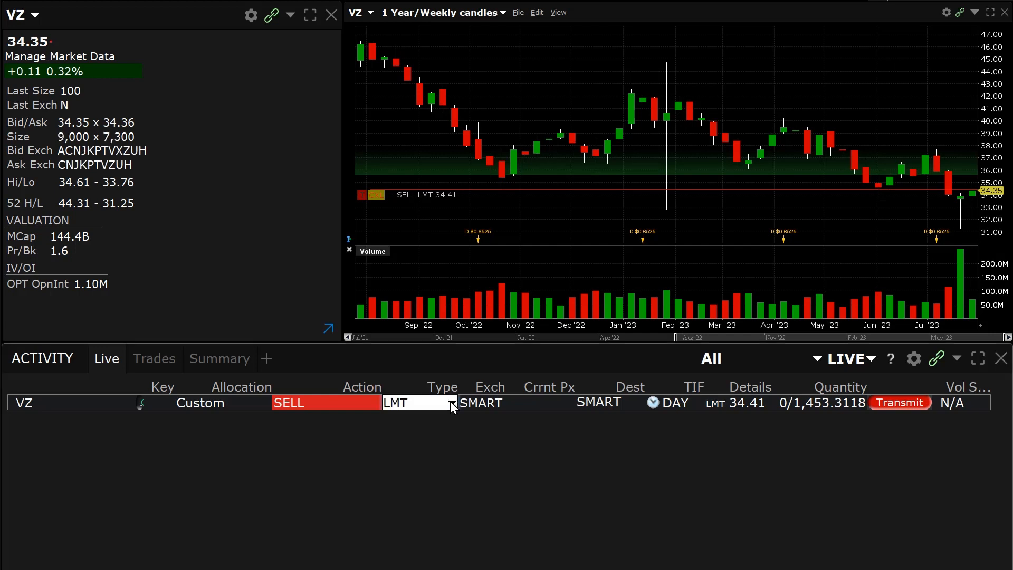
{"action": "left_click", "coordinate": [451, 403]}
{"action": "left_click", "coordinate": [695, 402]}
{"action": "left_click", "coordinate": [756, 402]}
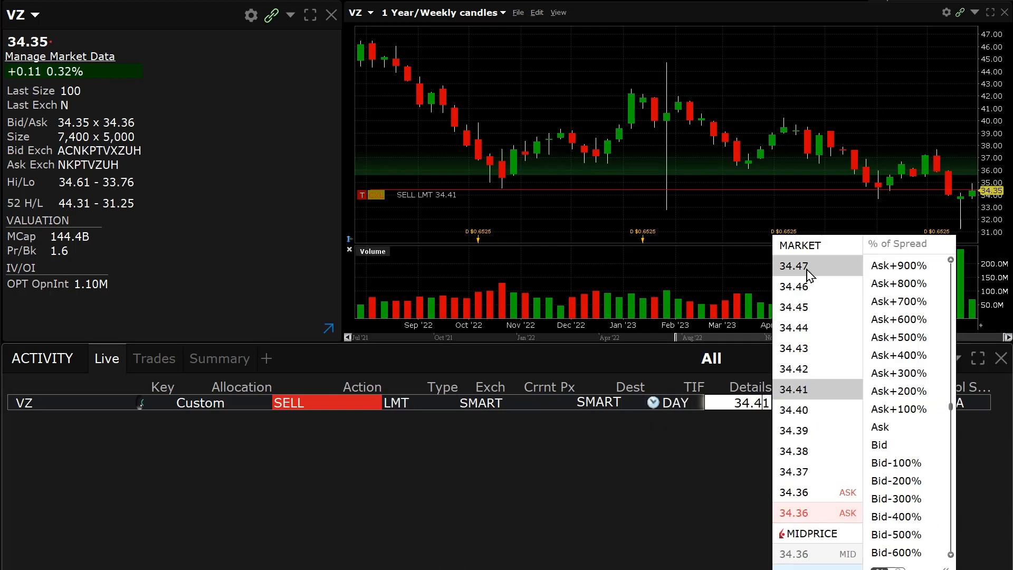
{"action": "left_click", "coordinate": [807, 267]}
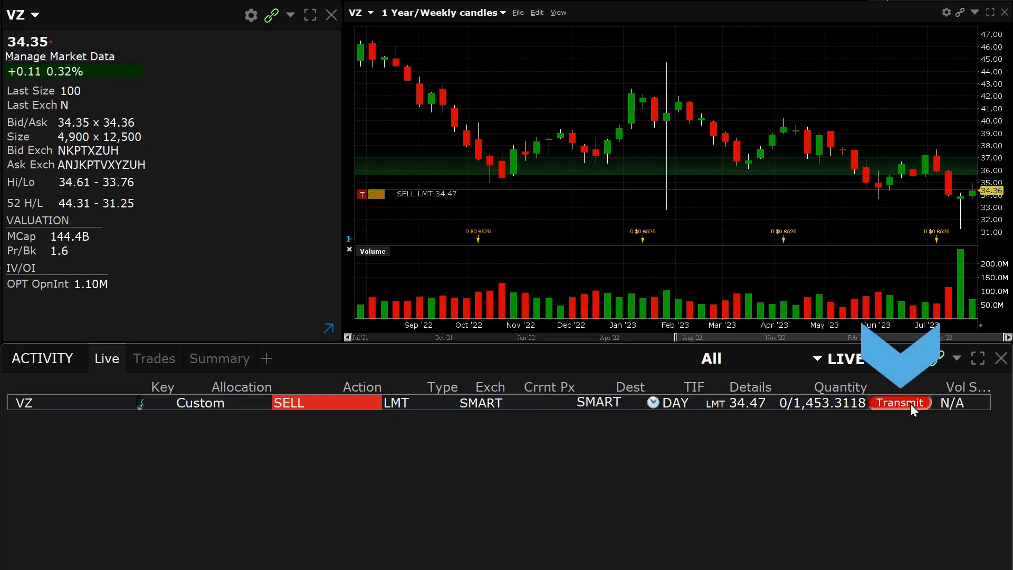
{"action": "left_click", "coordinate": [910, 403]}
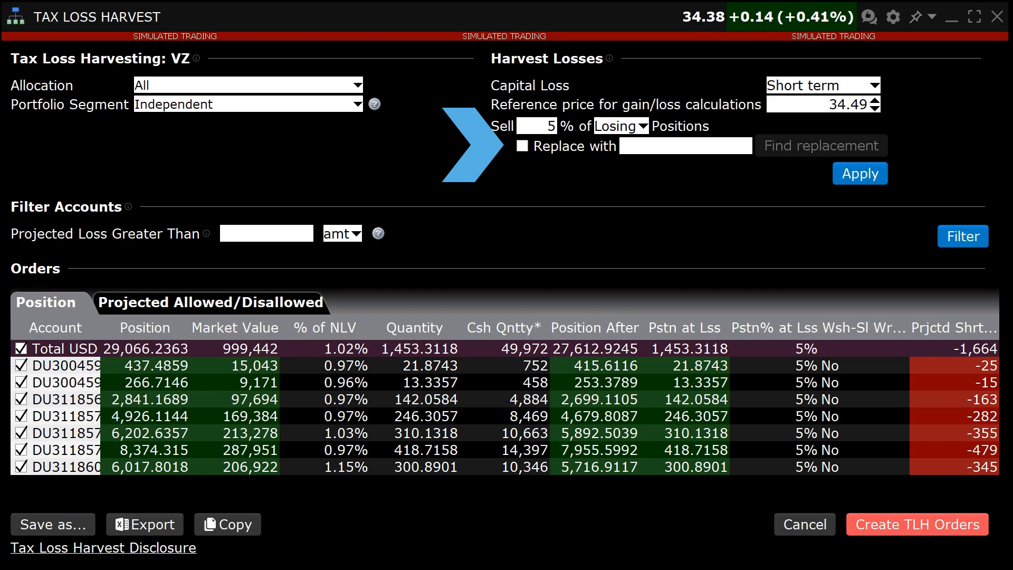
Step: Create TLH orders that replace the sold VZ shares with T, and transmit the VZ sell order
{"action": "left_click", "coordinate": [525, 146]}
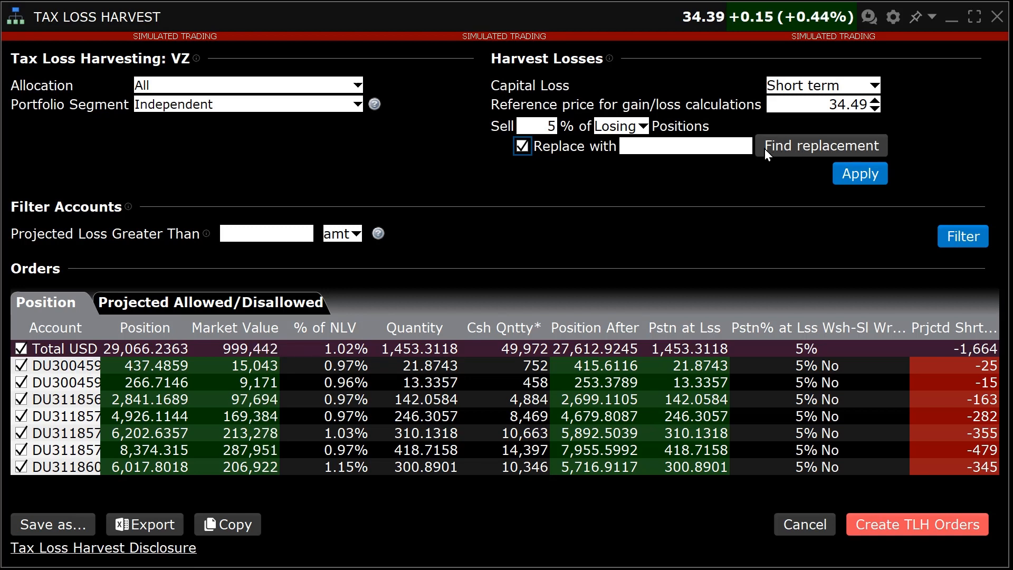
{"action": "left_click", "coordinate": [694, 148]}
{"action": "type", "text": "T"}
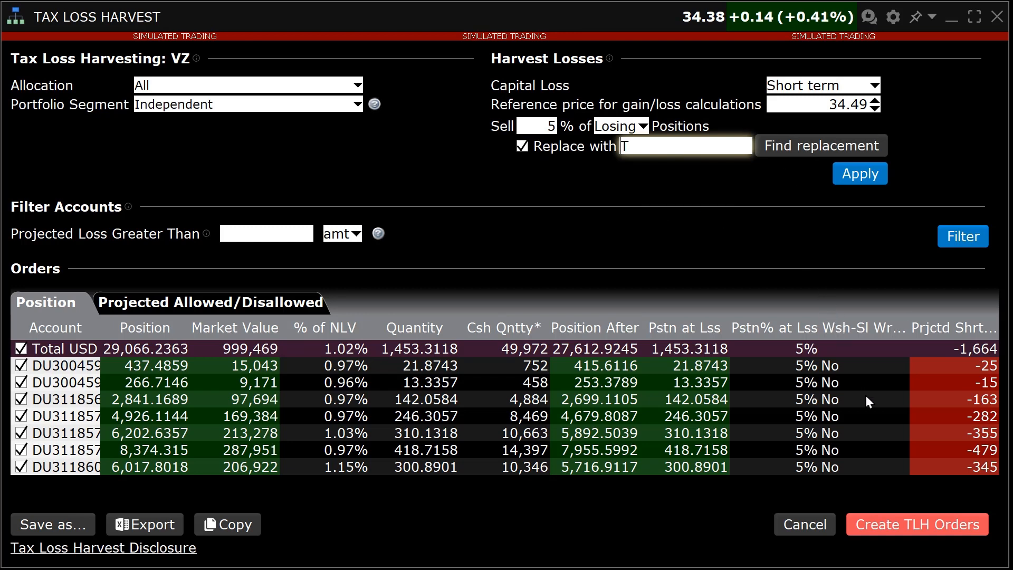
{"action": "left_click", "coordinate": [893, 524]}
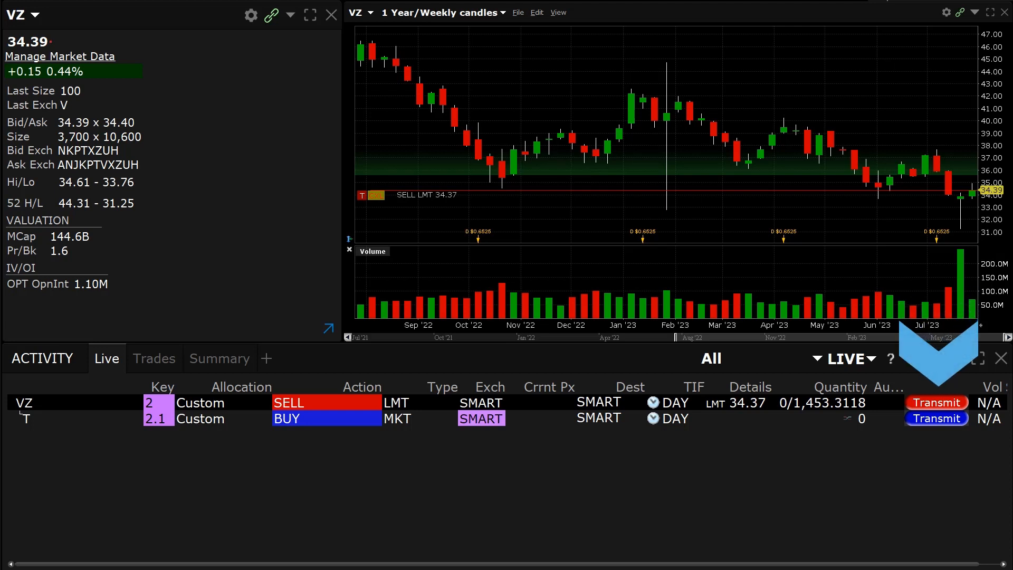
{"action": "left_click", "coordinate": [948, 407]}
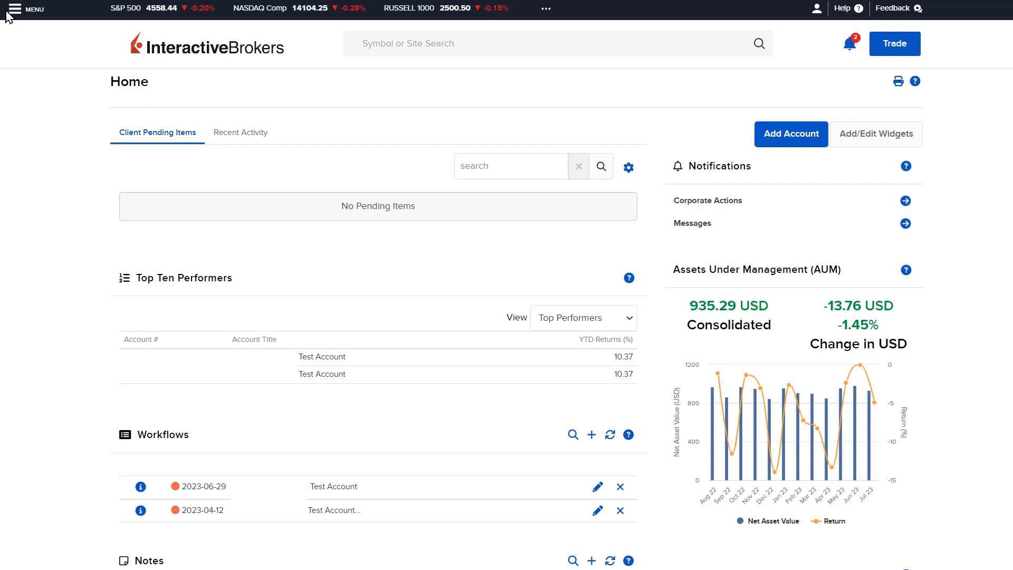
Step: Switch to Client Portal, open the Statements reporting page and start a custom Activity statement named Tax Lots
{"action": "left_click", "coordinate": [7, 12]}
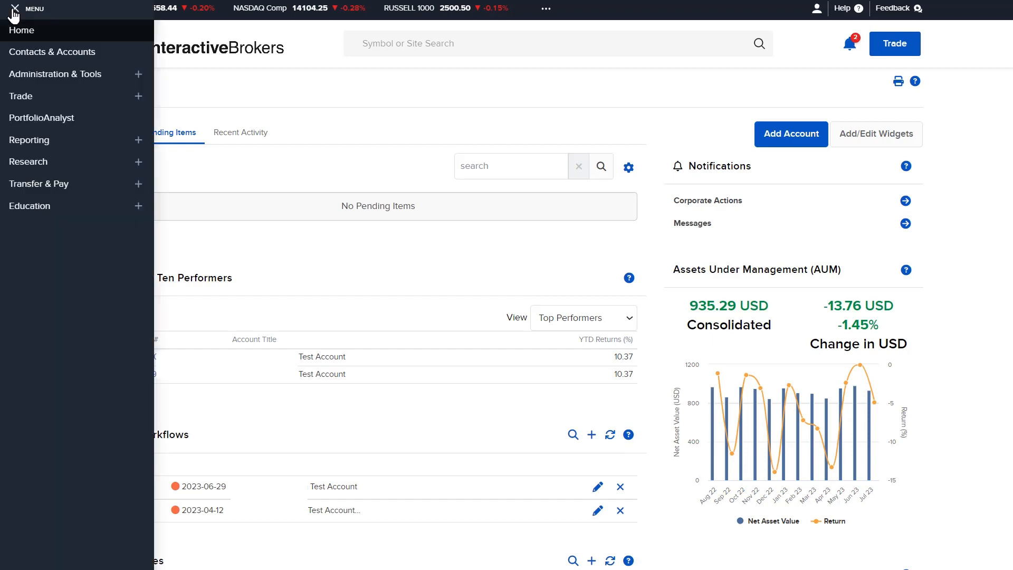
{"action": "left_click", "coordinate": [138, 141]}
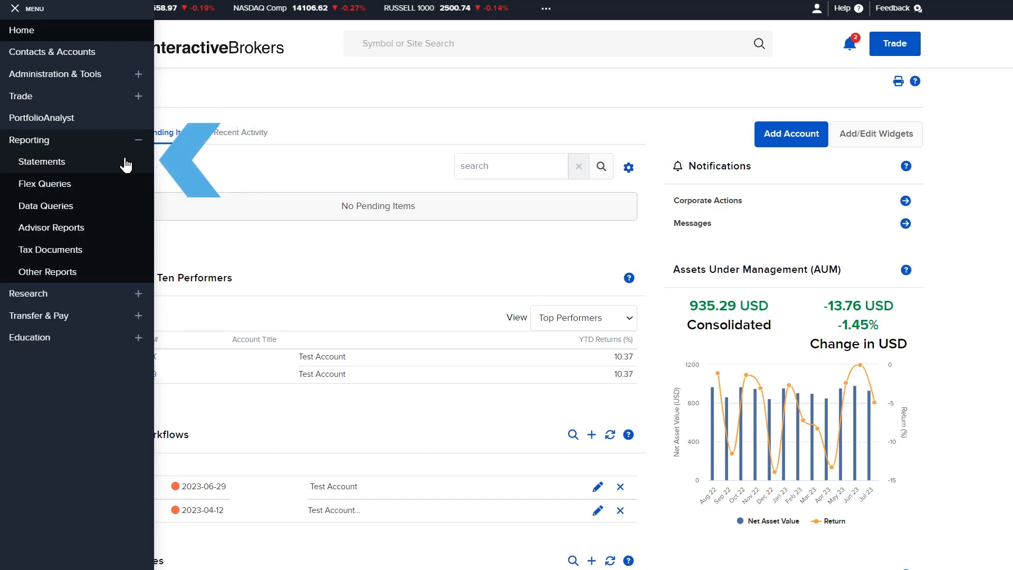
{"action": "left_click", "coordinate": [125, 163]}
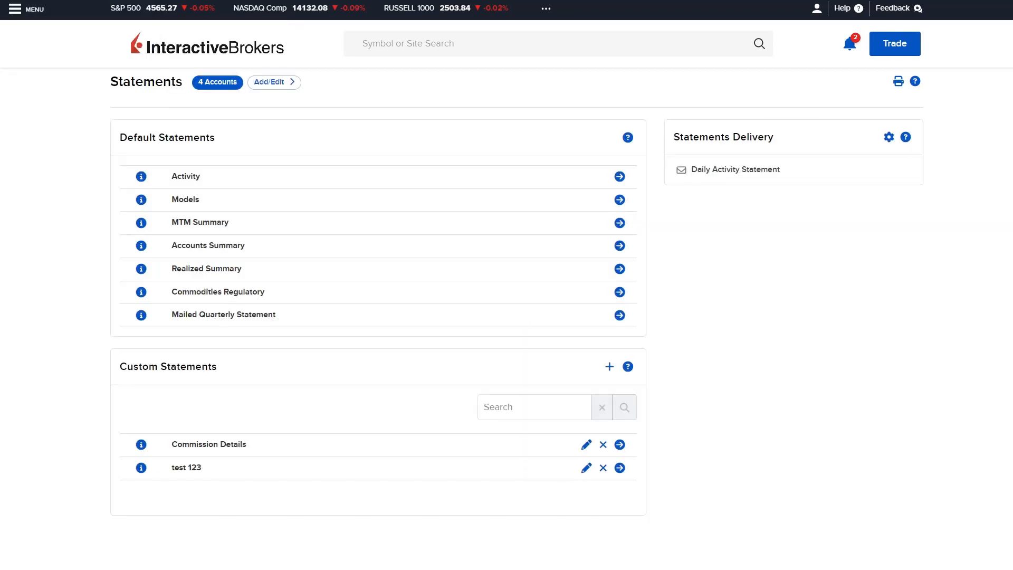
{"action": "left_click", "coordinate": [609, 366]}
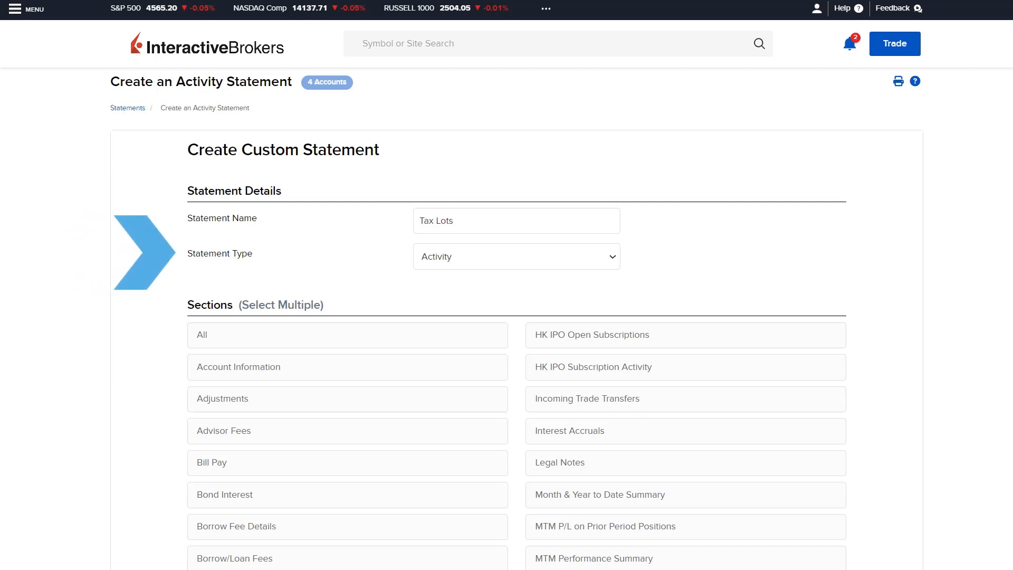
Step: Set the statement's Profit and Loss to MTM and Realized P/L, and set hiding details for positions, trades and client fees to No
{"action": "scroll", "coordinate": [516, 322], "scroll_direction": "down", "scroll_amount": 7}
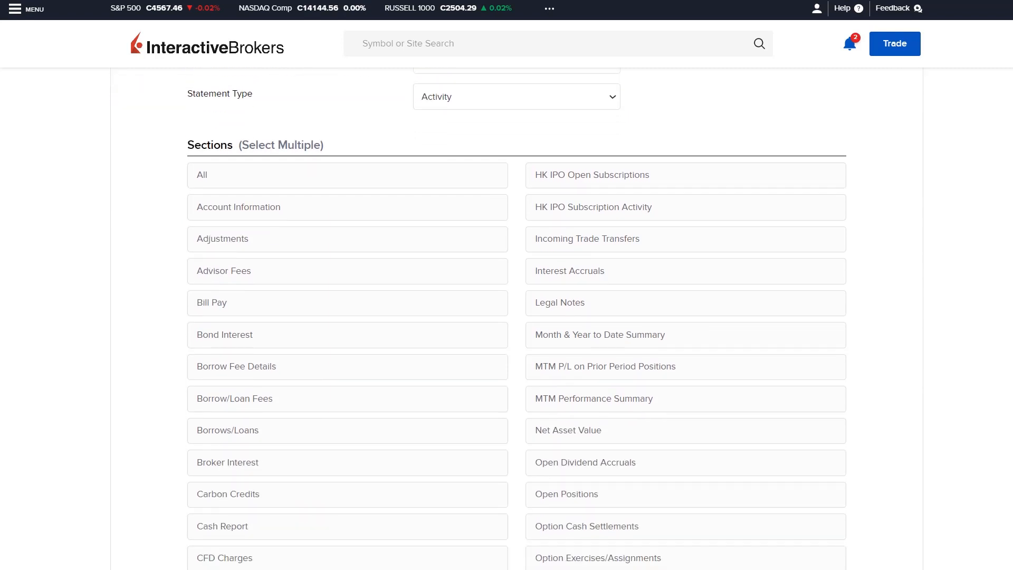
{"action": "scroll", "coordinate": [516, 321], "scroll_direction": "down", "scroll_amount": 9}
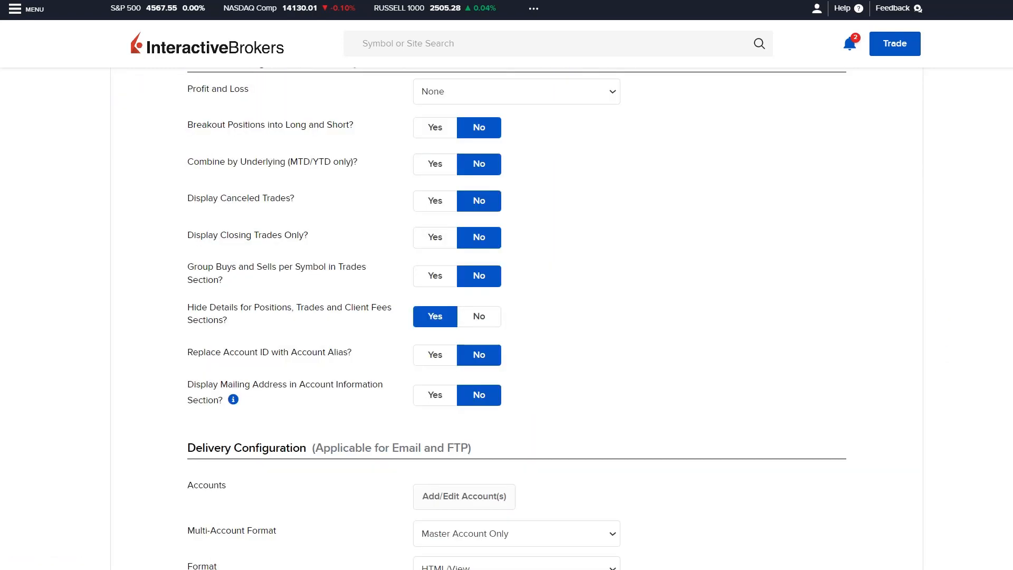
{"action": "left_click", "coordinate": [612, 92]}
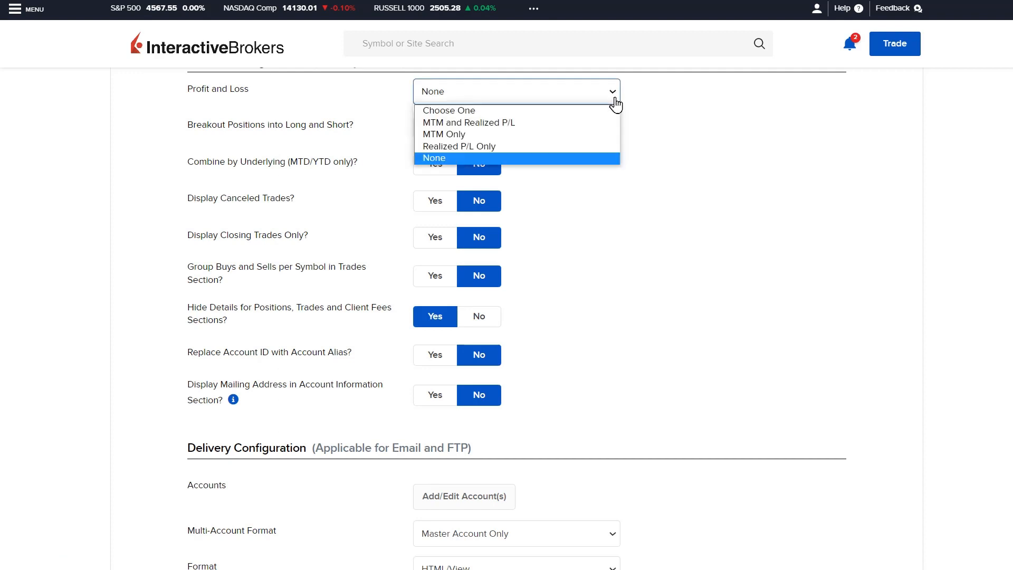
{"action": "left_click", "coordinate": [611, 123]}
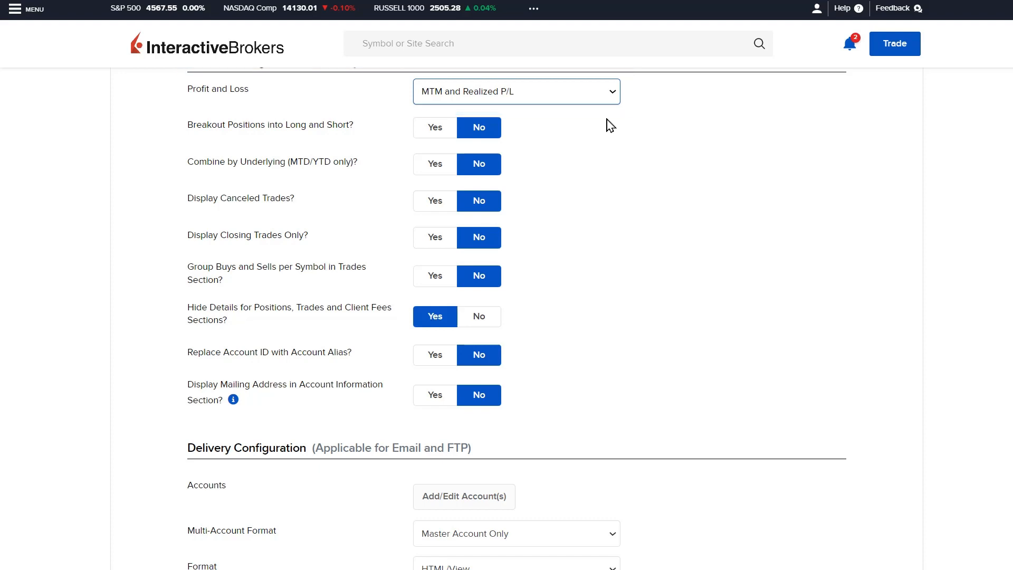
{"action": "left_click", "coordinate": [477, 318]}
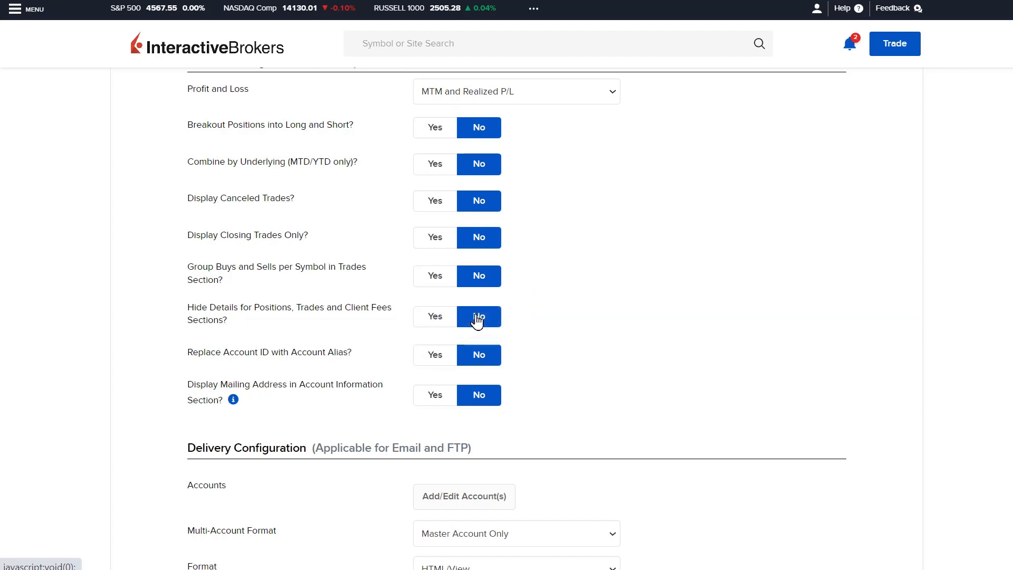
Step: Set the delivery period to Daily, keeping Master Account Only, HTML/View and English, and create the Tax Lots custom statement
{"action": "scroll", "coordinate": [507, 316], "scroll_direction": "down", "scroll_amount": 5}
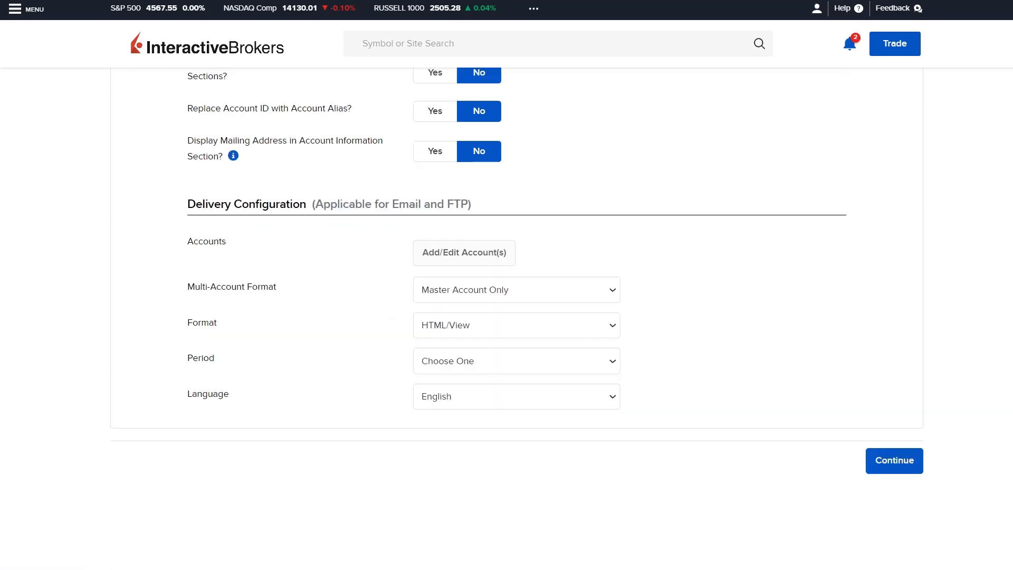
{"action": "left_click", "coordinate": [611, 362]}
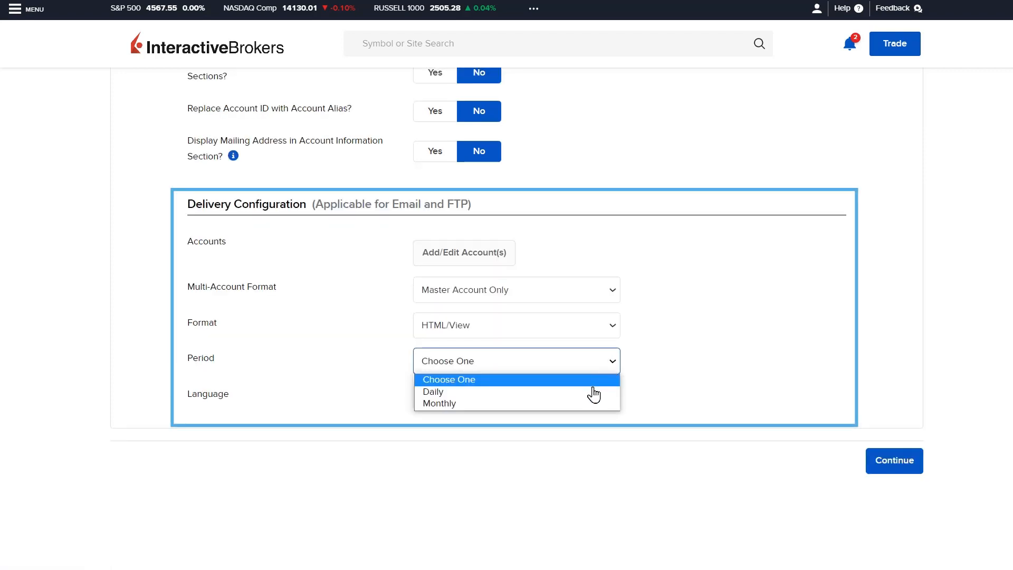
{"action": "left_click", "coordinate": [591, 392]}
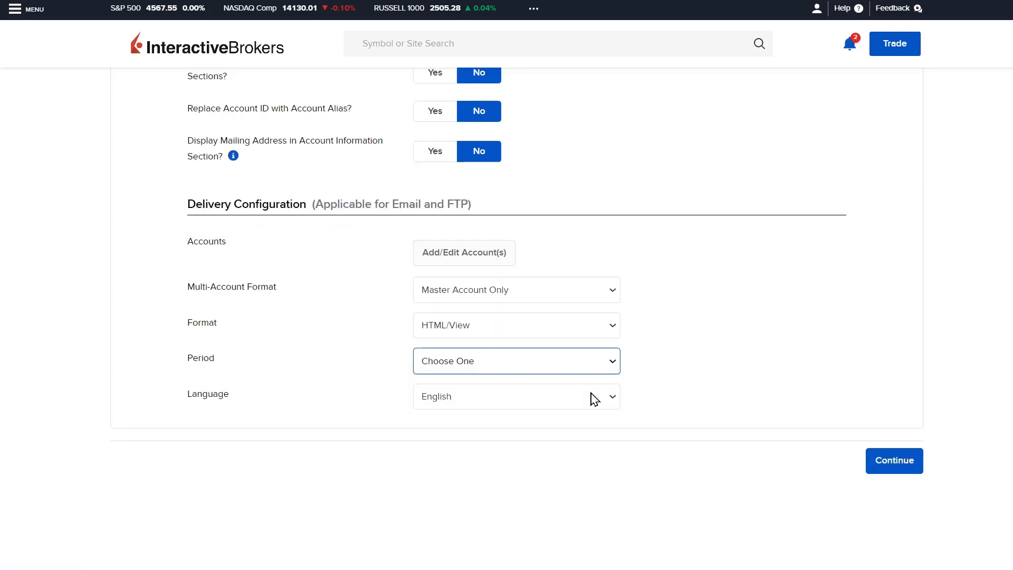
{"action": "left_click", "coordinate": [896, 462]}
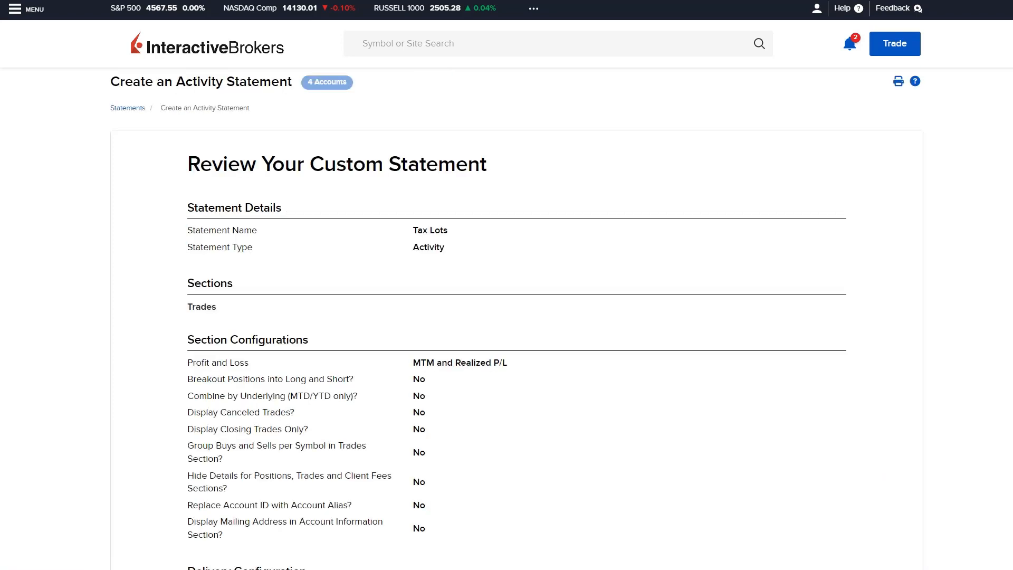
{"action": "scroll", "coordinate": [517, 327], "scroll_direction": "down", "scroll_amount": 6}
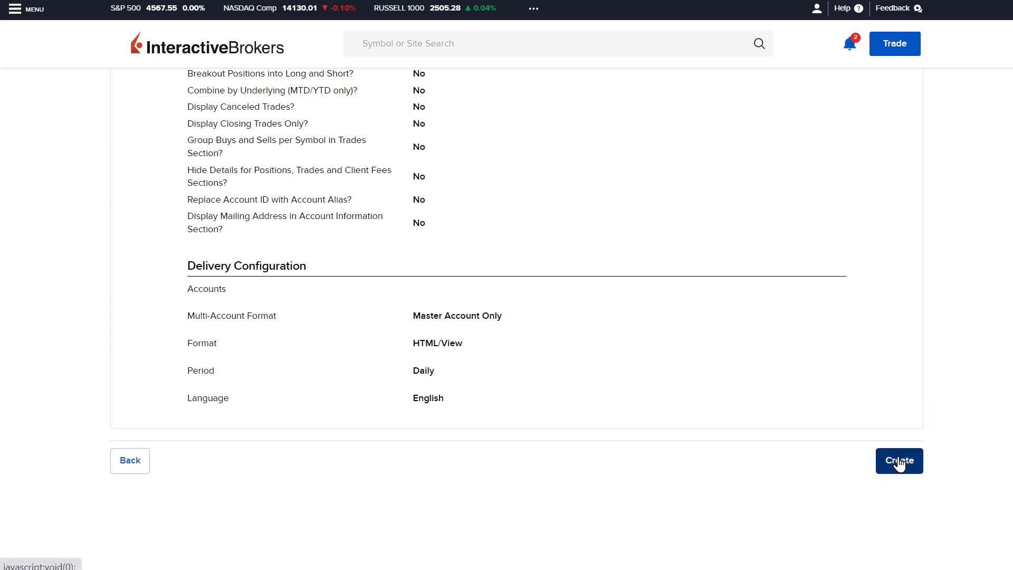
{"action": "left_click", "coordinate": [899, 462]}
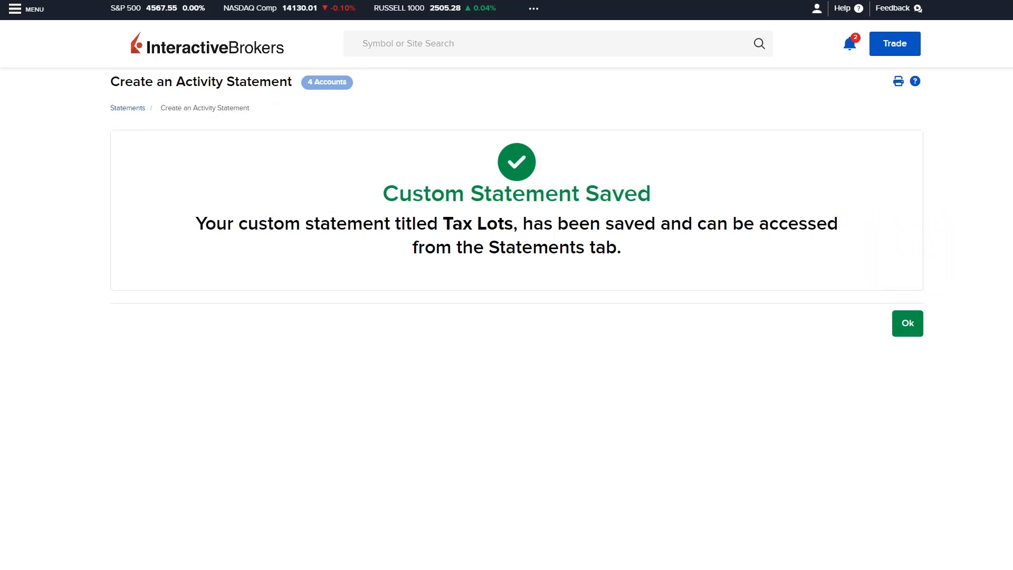
{"action": "left_click", "coordinate": [910, 331]}
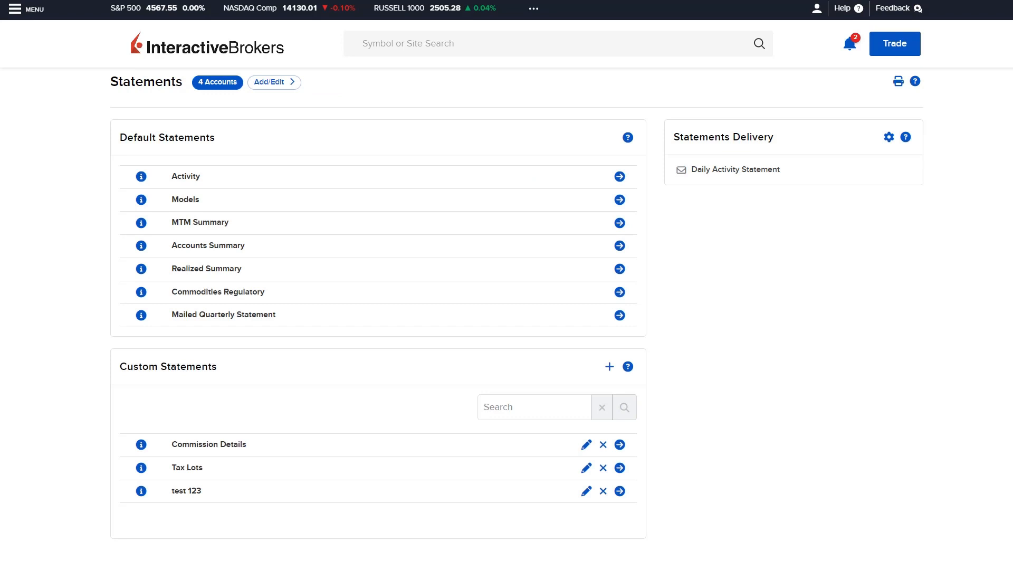
Step: View the Tax Lots custom statement as HTML and expand the AAPL trades of 10.2296 and 237.6496 shares to show their closed lots
{"action": "left_click", "coordinate": [619, 491]}
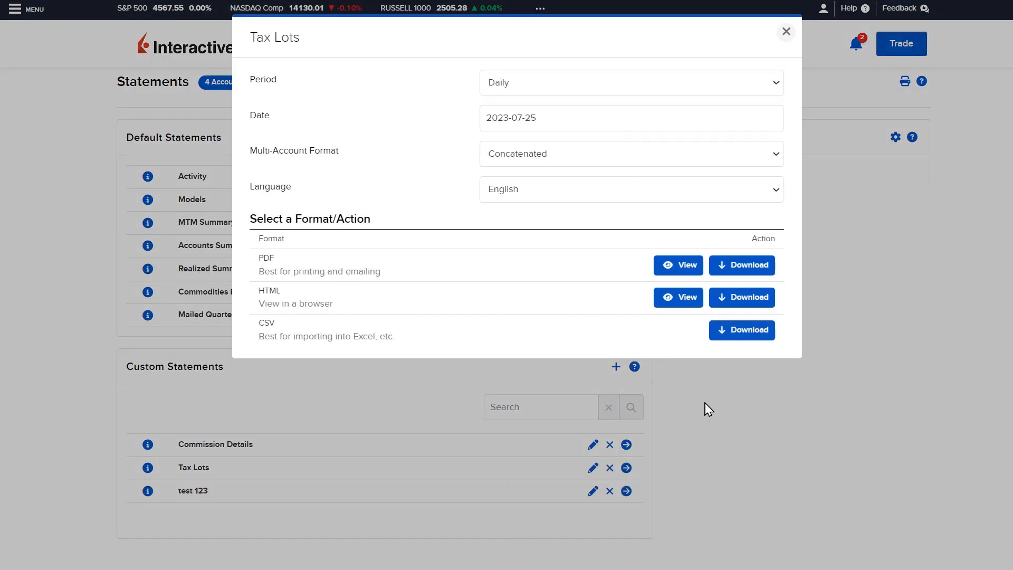
{"action": "left_click", "coordinate": [686, 298]}
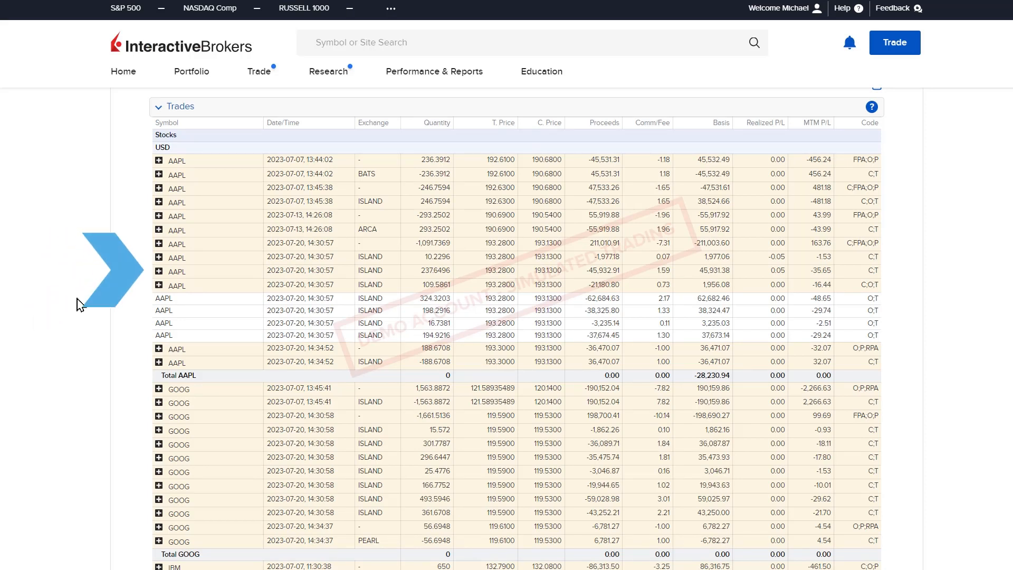
{"action": "left_click", "coordinate": [159, 271]}
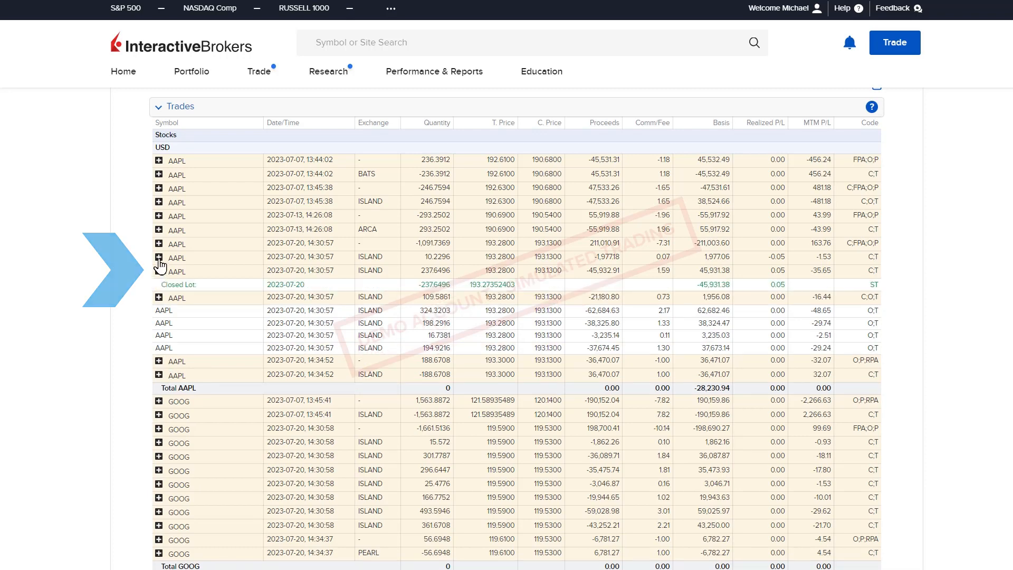
{"action": "left_click", "coordinate": [159, 256]}
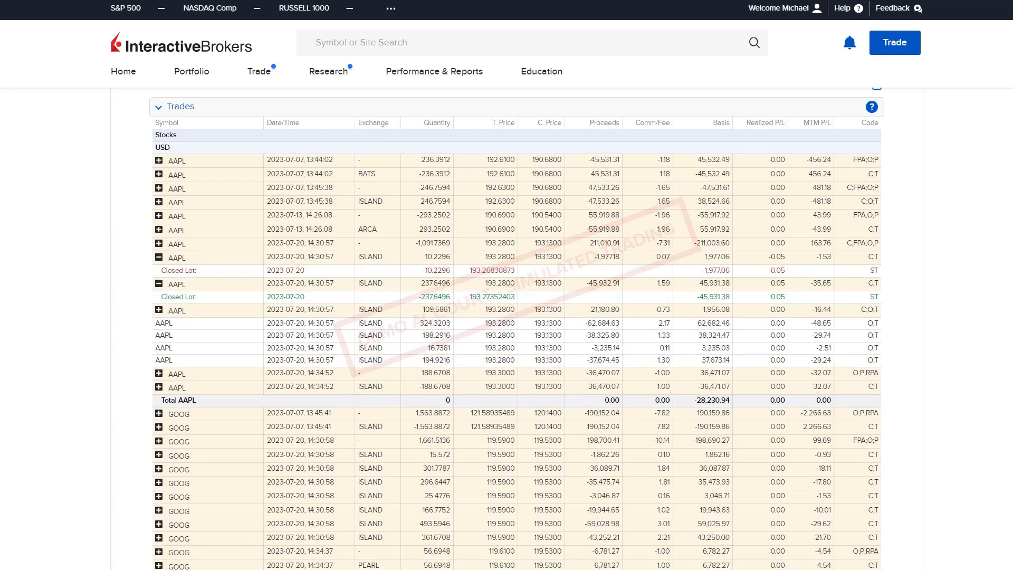